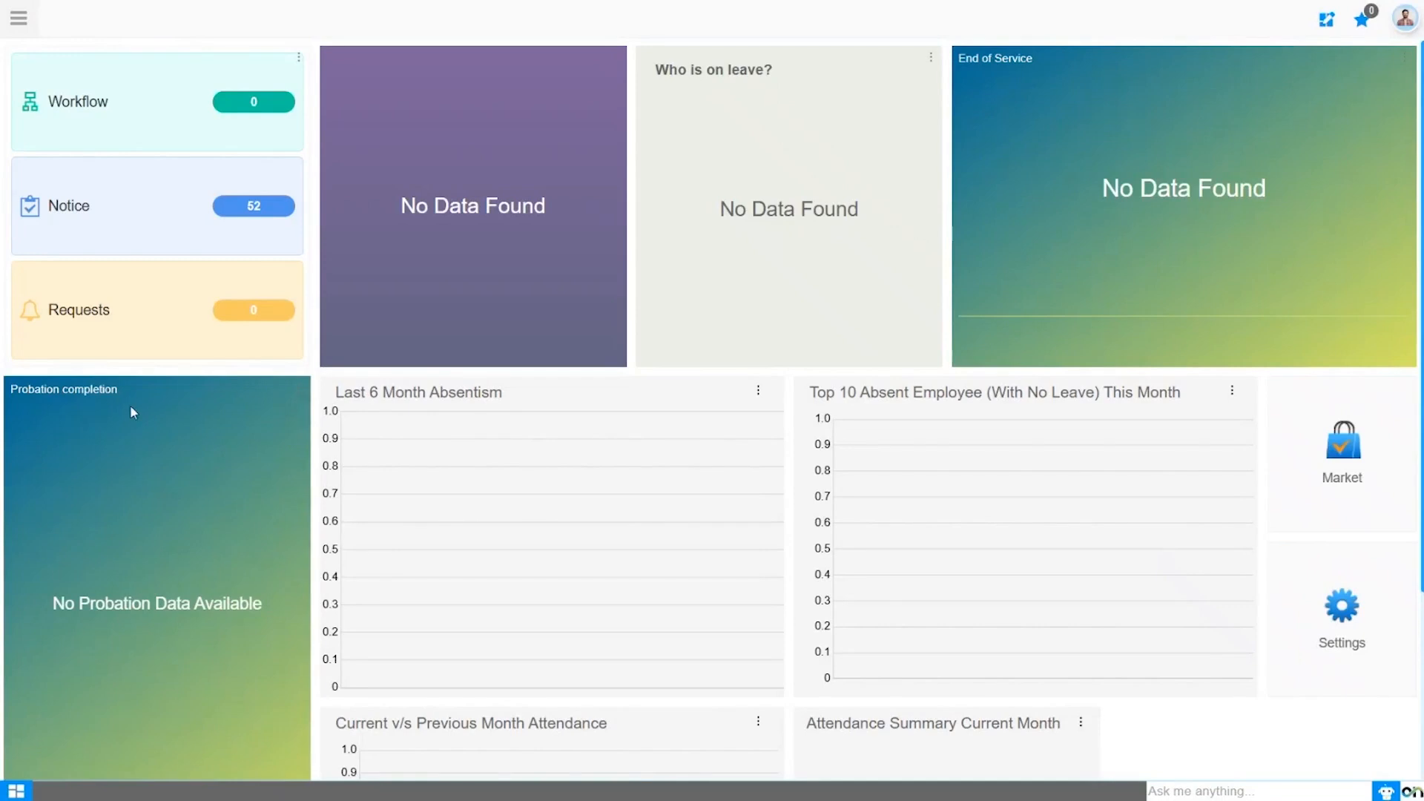
# Step: Open the Balance Dimension Master form from the general setup of HR Management
pyautogui.click(20, 21)
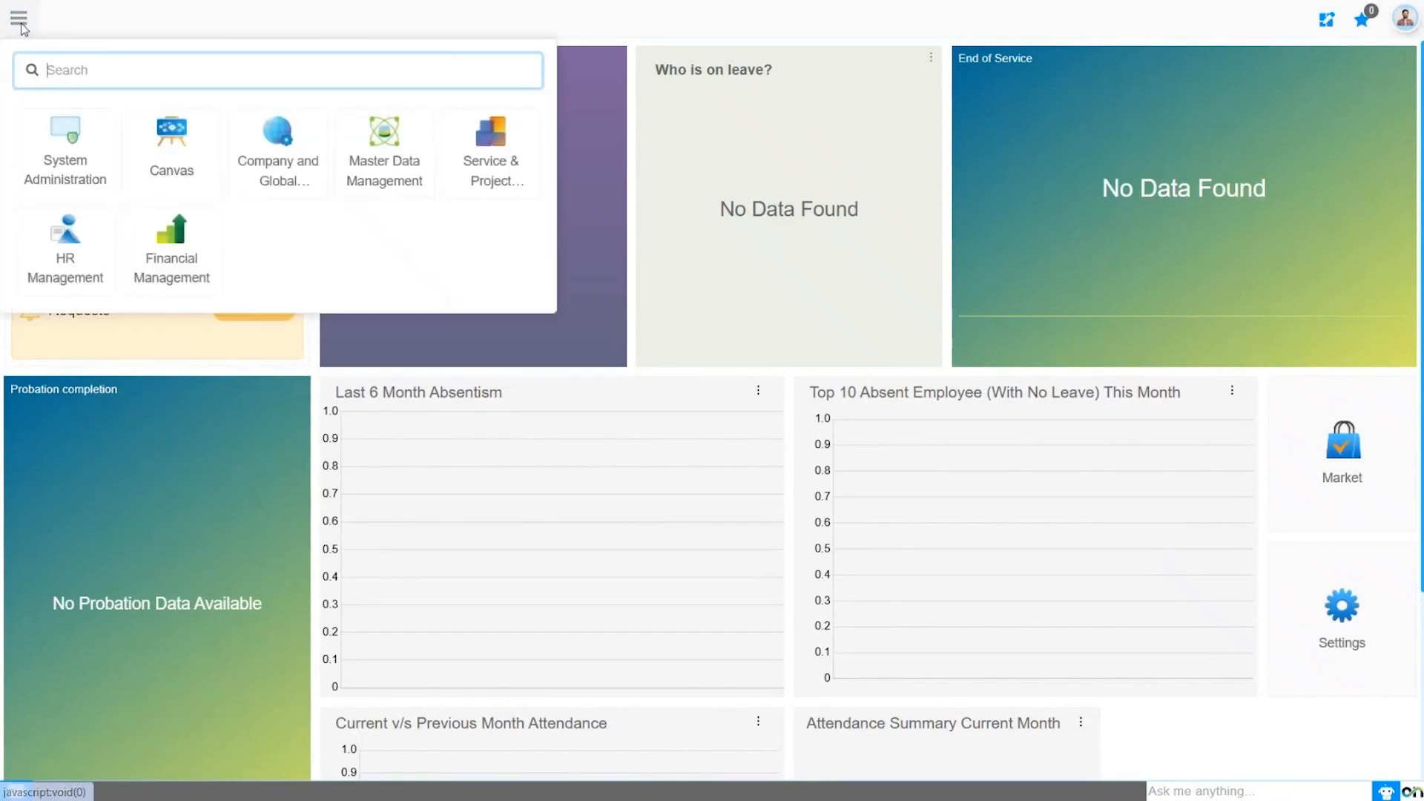
pyautogui.click(79, 256)
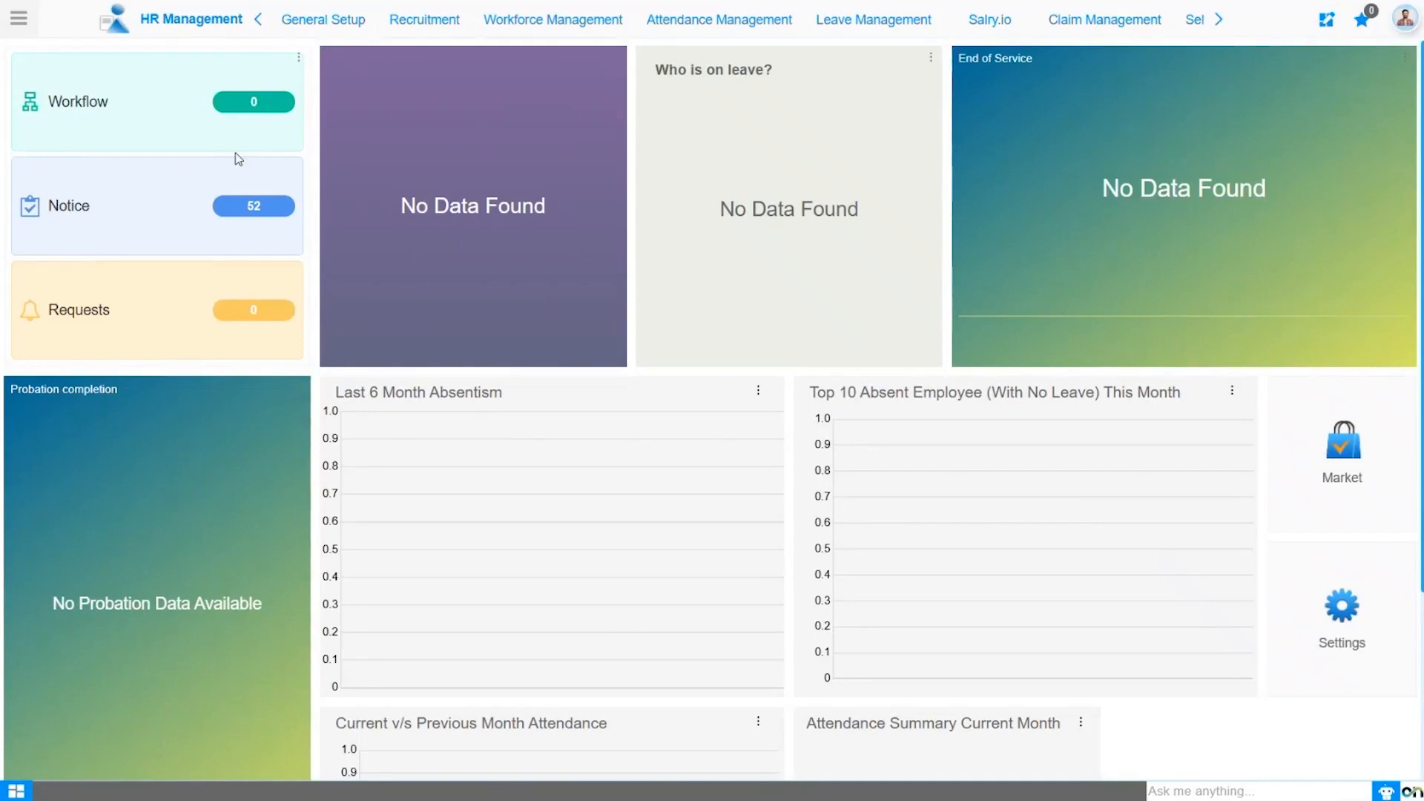
pyautogui.click(310, 18)
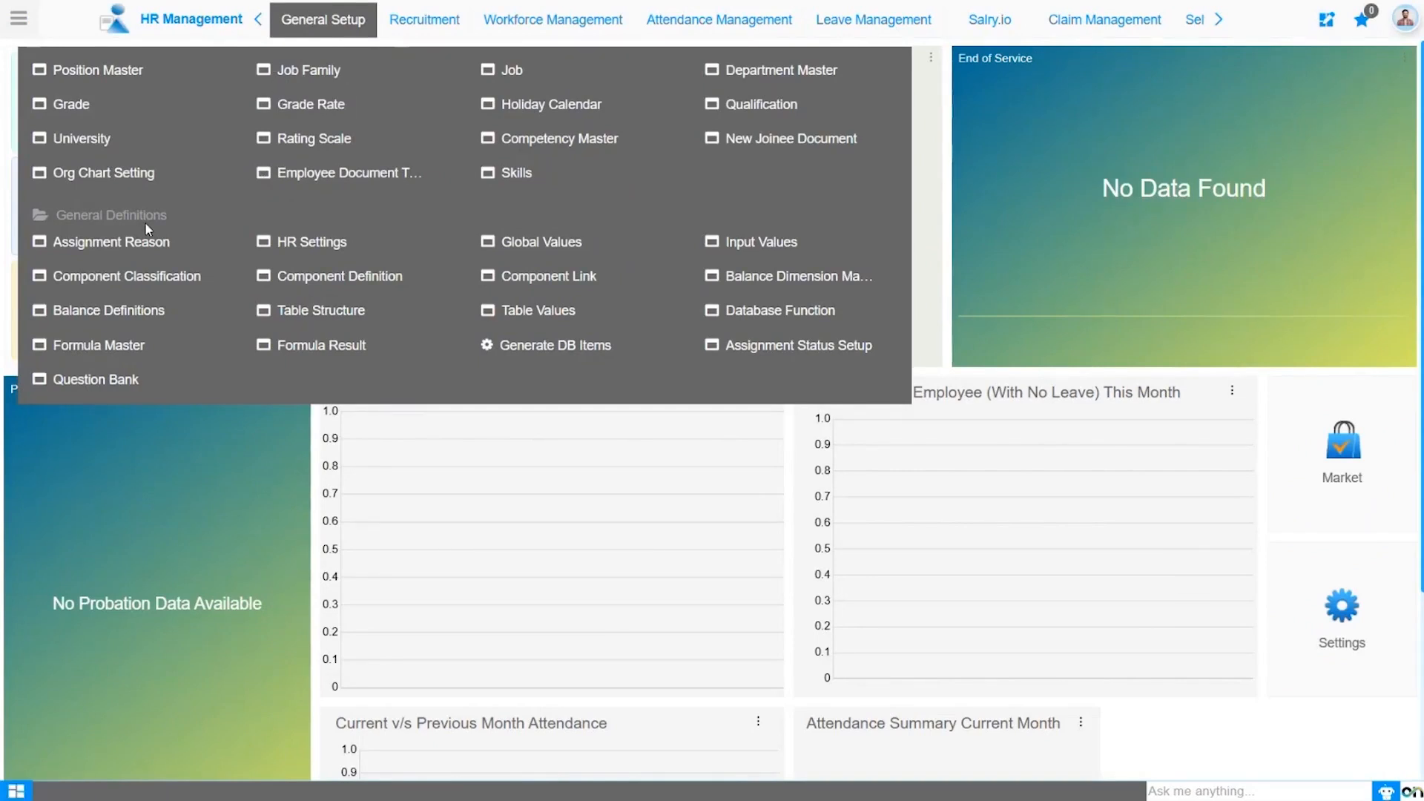
pyautogui.click(786, 283)
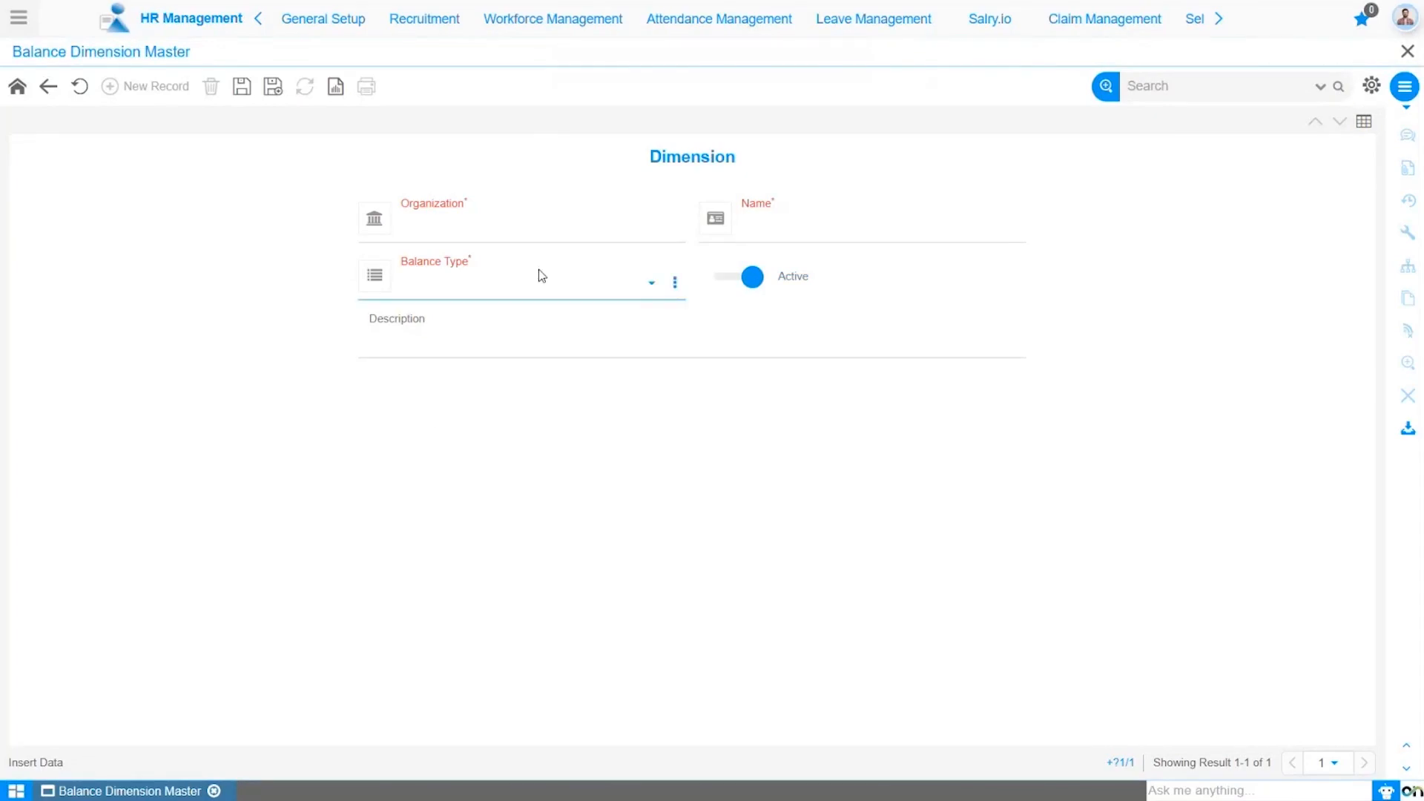
pyautogui.click(604, 280)
pyautogui.click(797, 227)
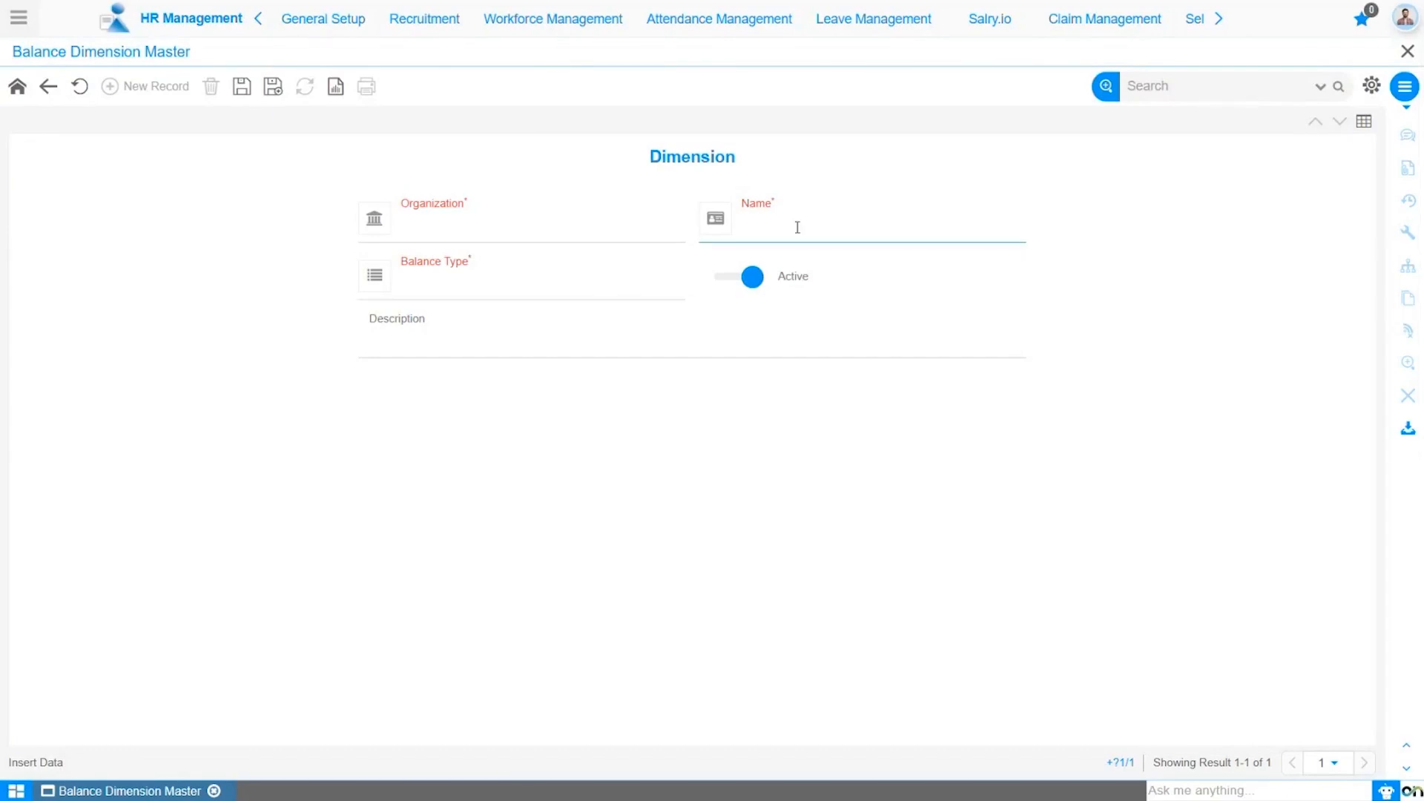
pyautogui.click(623, 282)
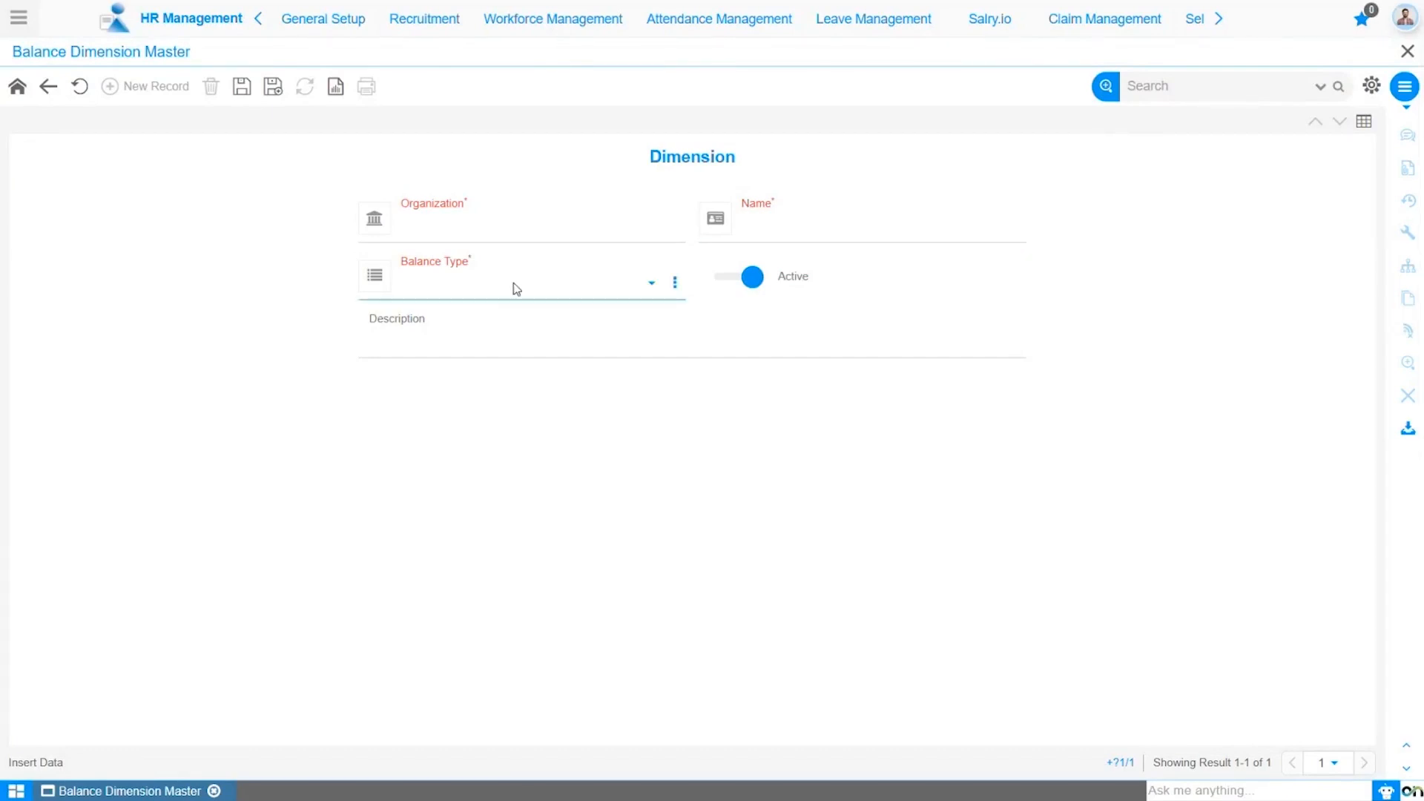
# Step: Set the new dimension record's organization to *
pyautogui.click(525, 238)
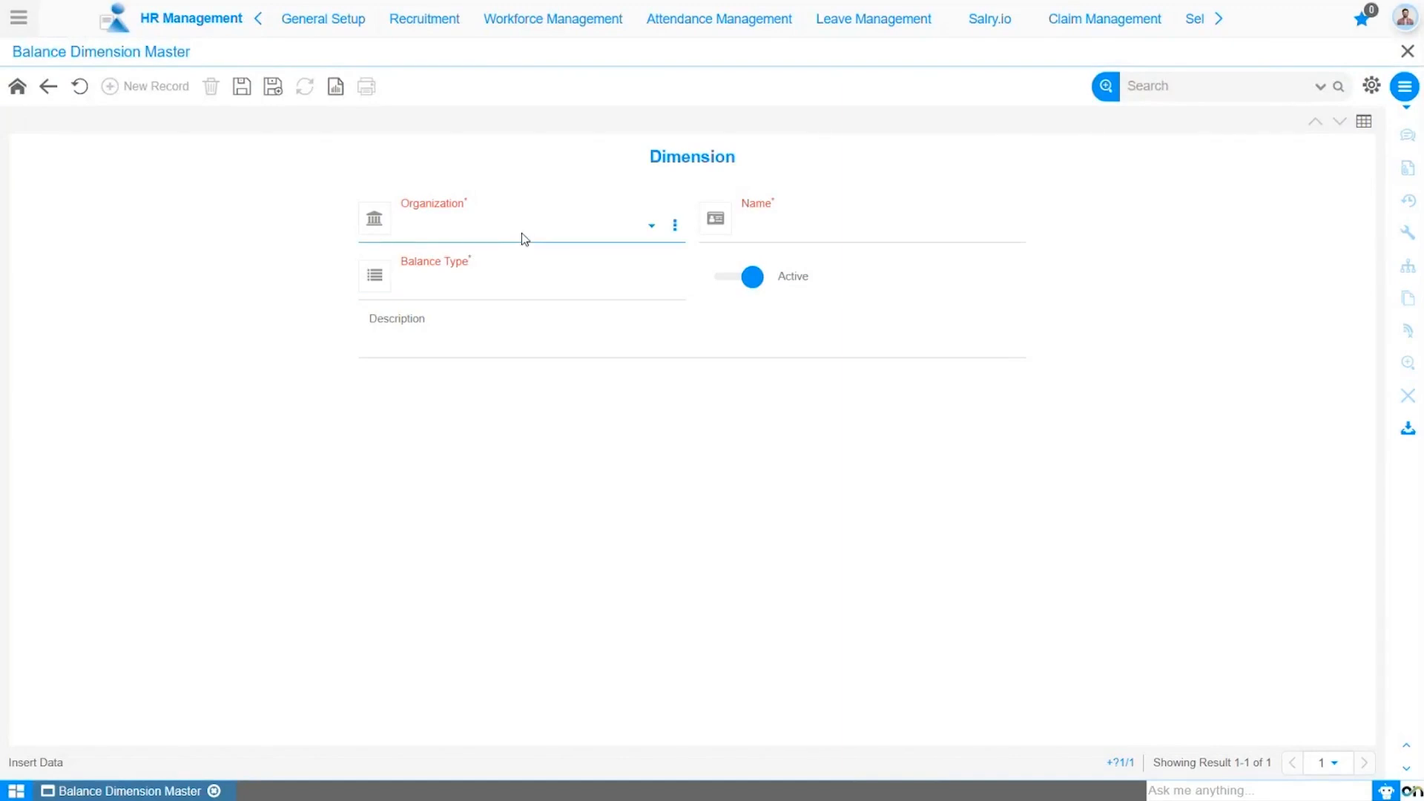
pyautogui.click(524, 238)
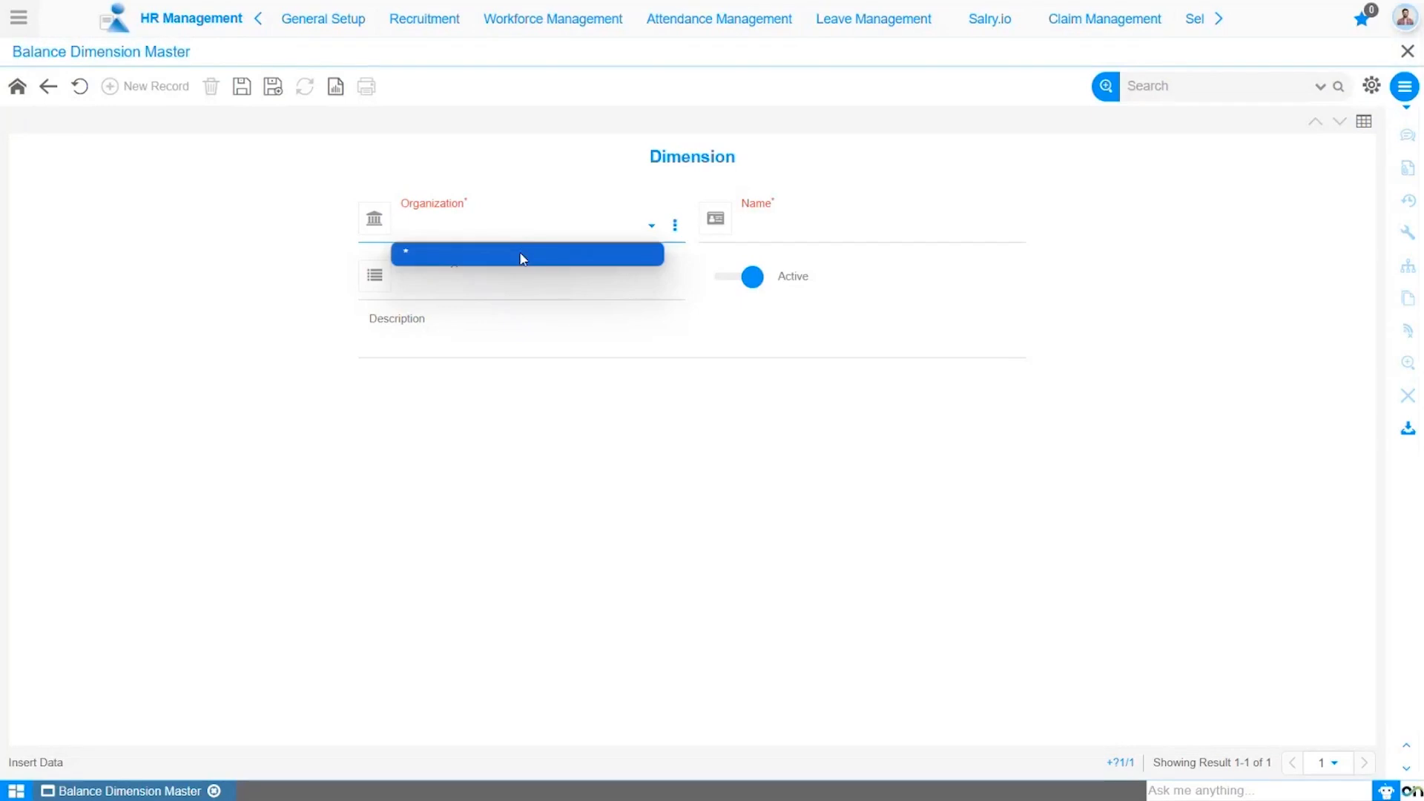
pyautogui.click(523, 254)
pyautogui.click(744, 204)
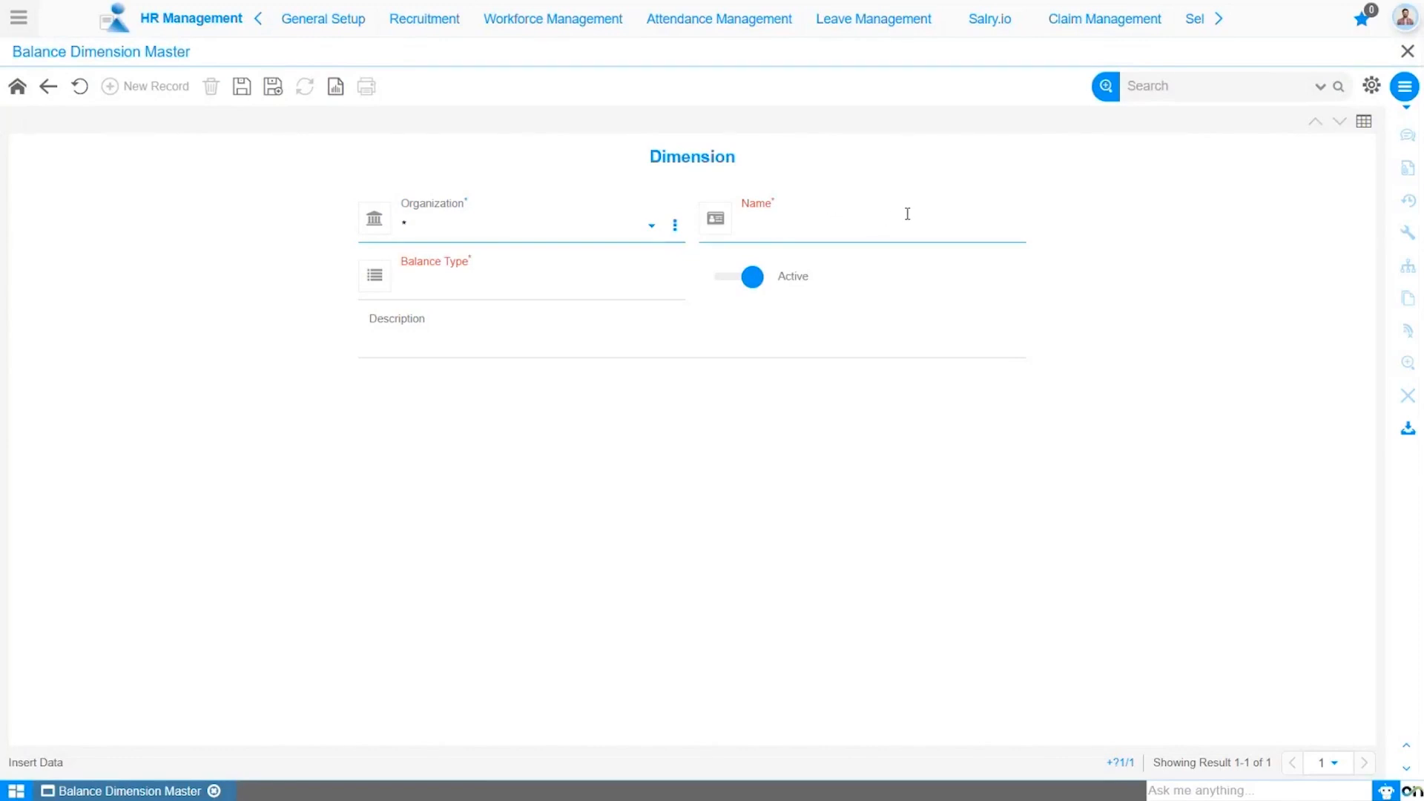
pyautogui.click(586, 273)
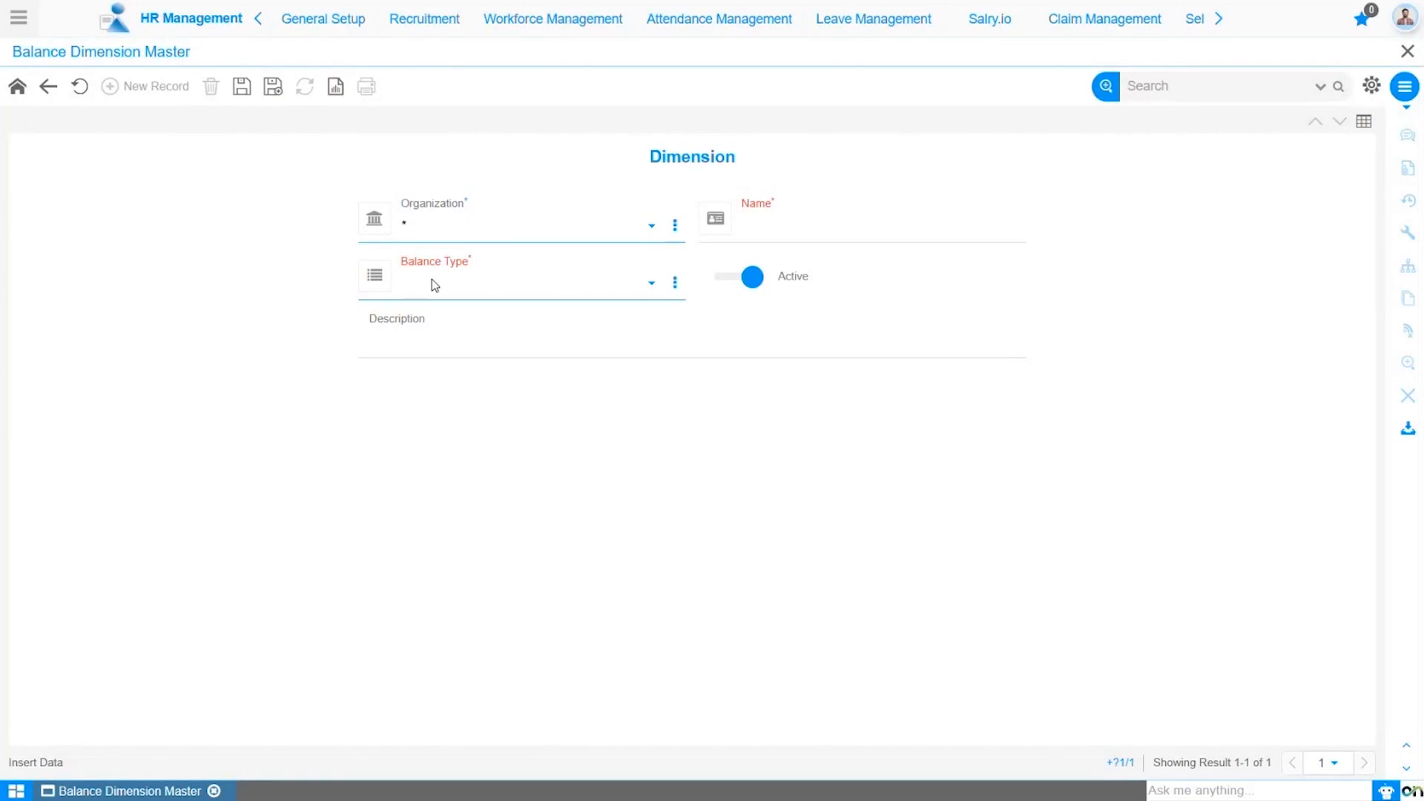
pyautogui.click(498, 289)
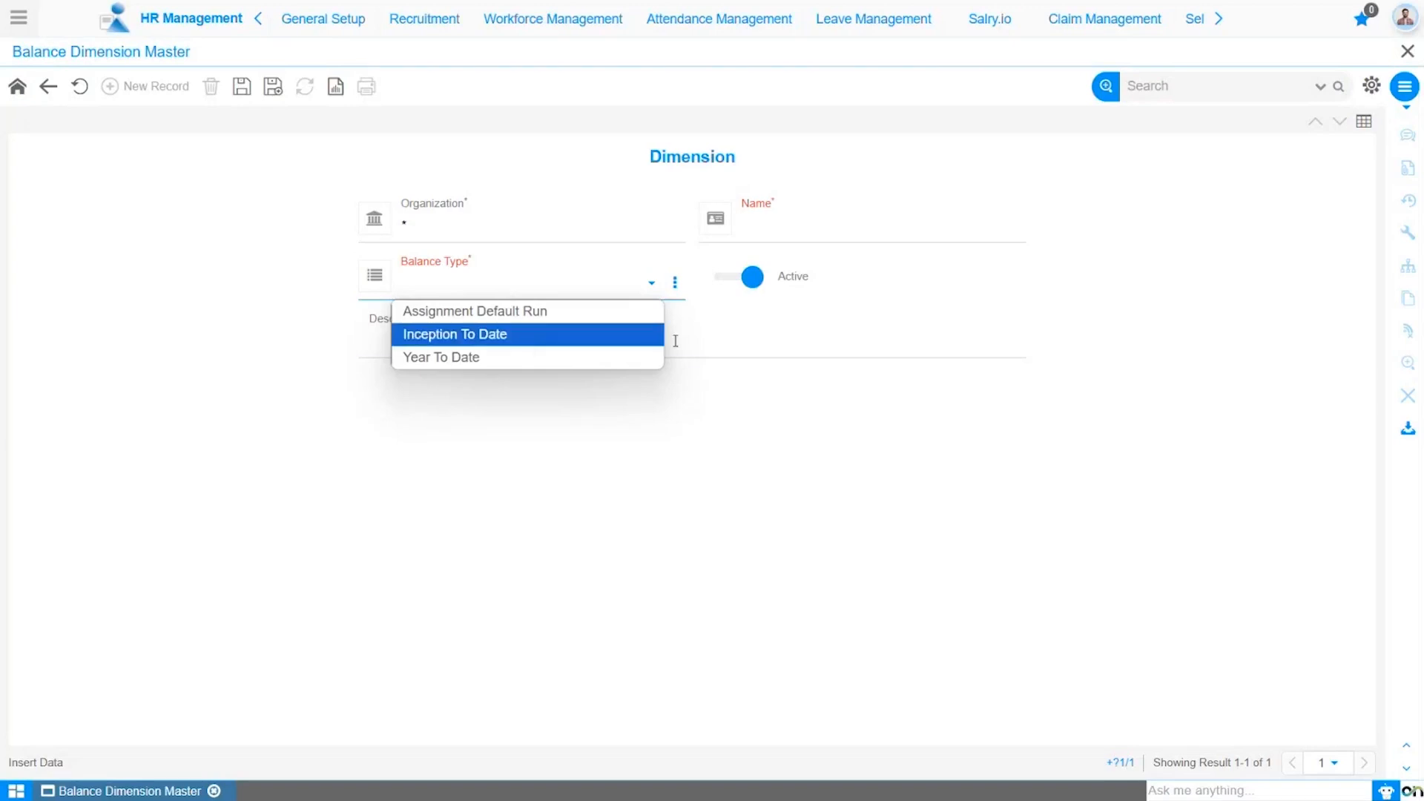
pyautogui.click(711, 331)
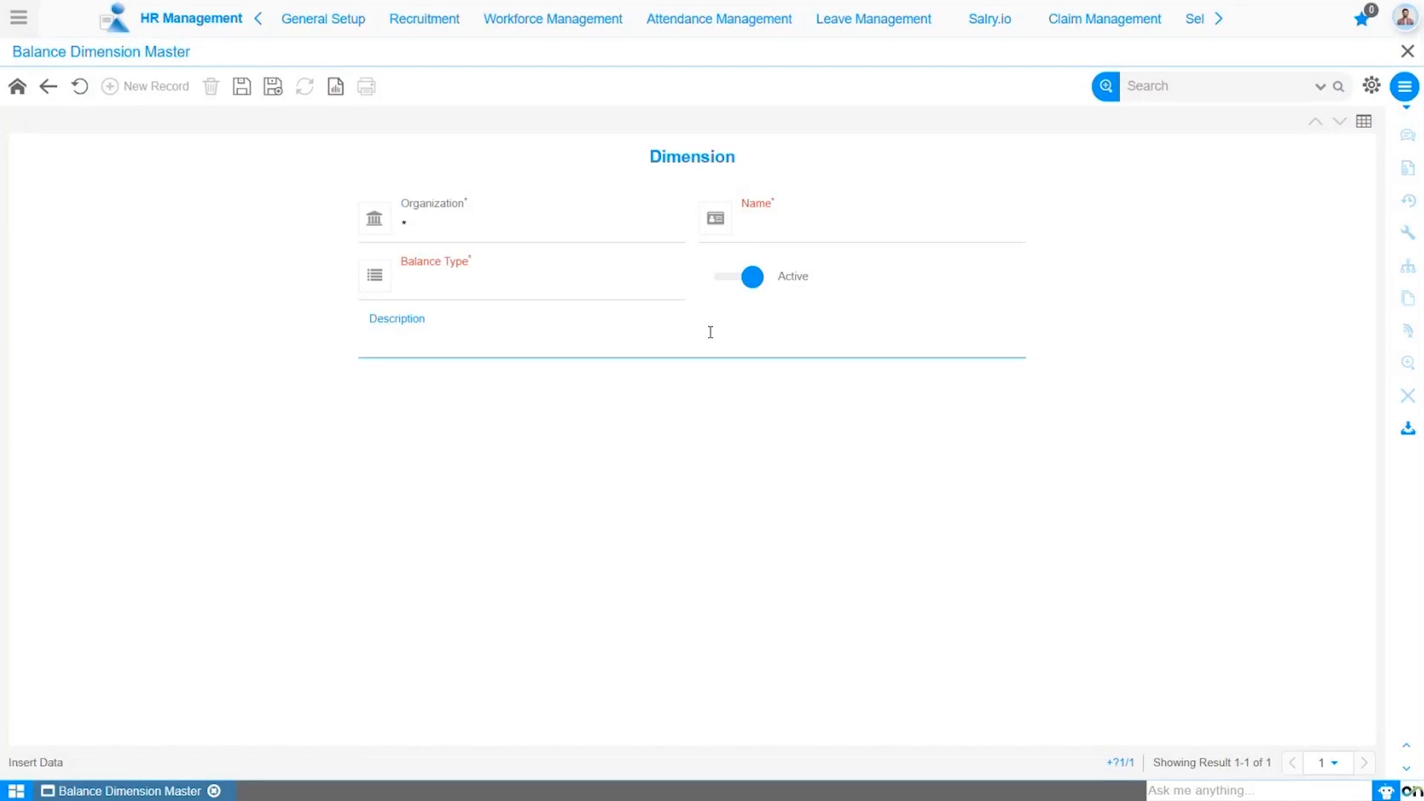
# Step: Name the dimension "Assignment Default Run", set its balance type to Assignment Default Run and save the record
pyautogui.click(804, 236)
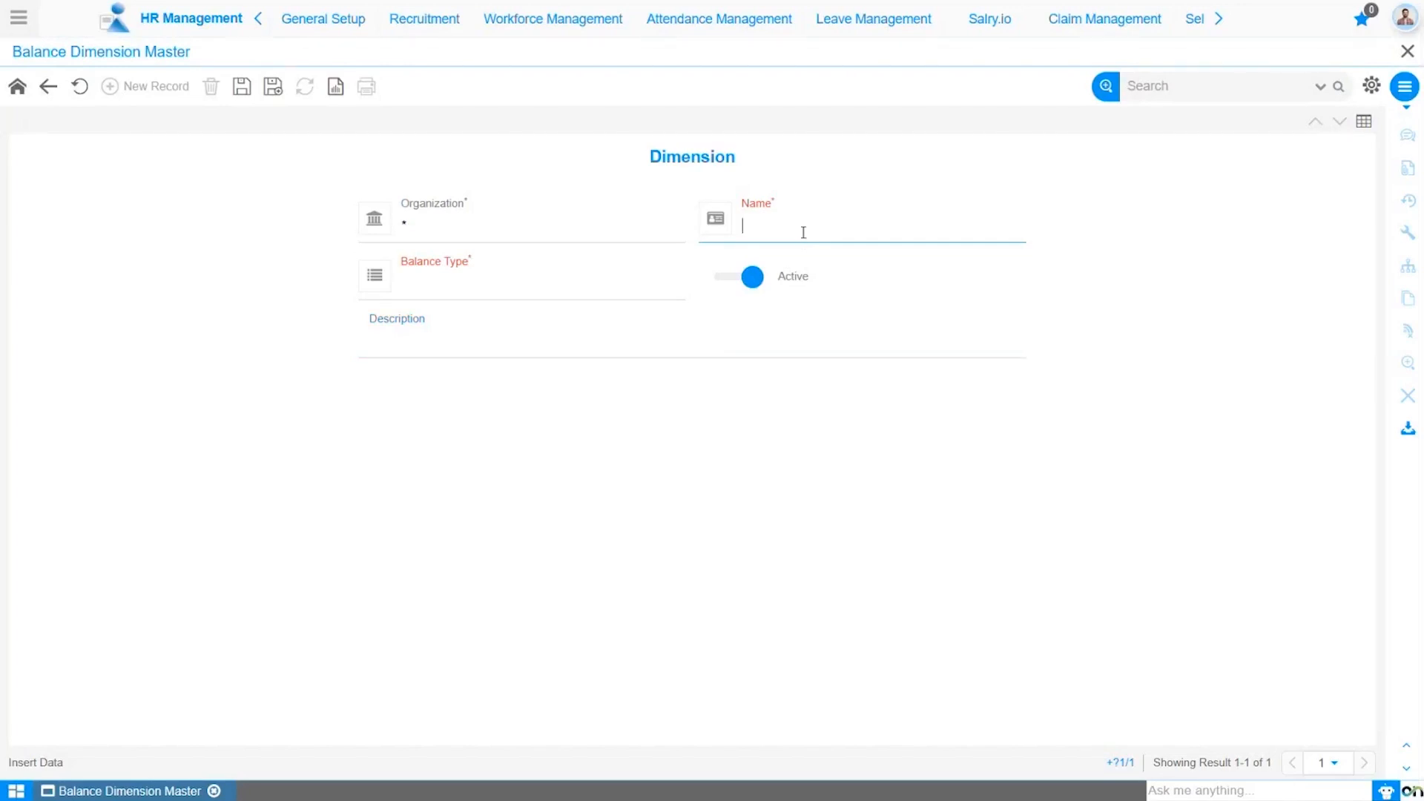
pyautogui.write('Assignment Default Run')
pyautogui.click(566, 281)
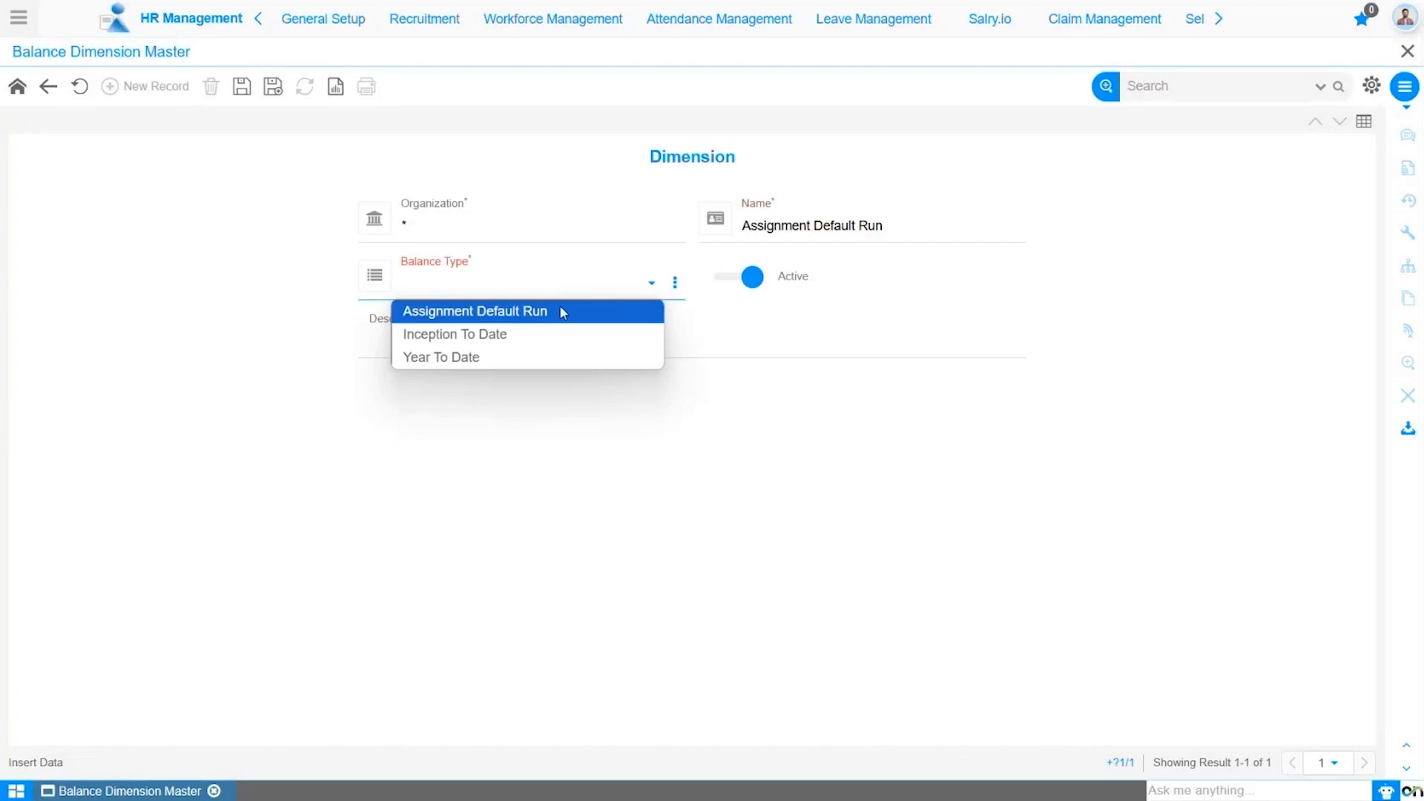
pyautogui.click(562, 313)
pyautogui.click(242, 86)
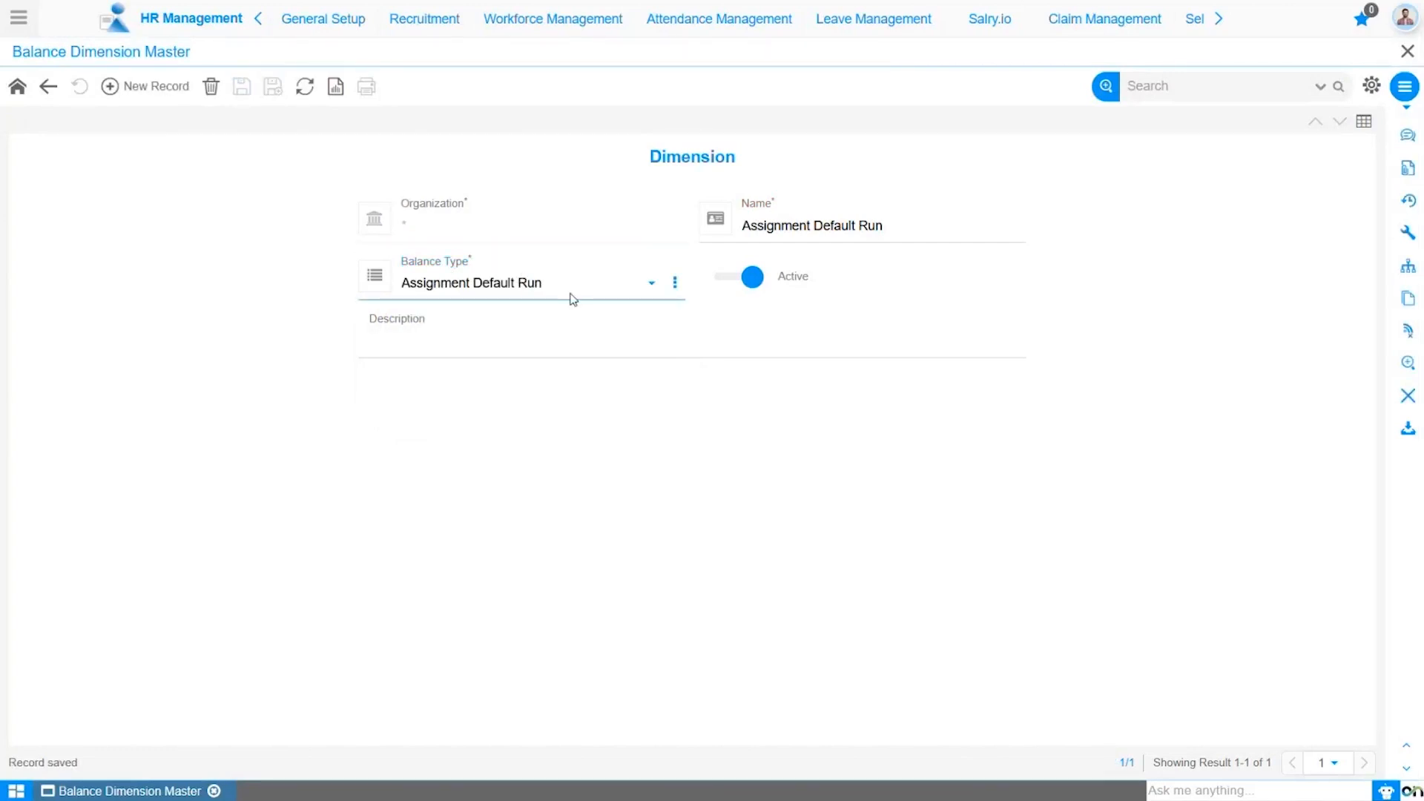
# Step: Create and save a new dimension record named "Year to date" with the balance type Year To Date
pyautogui.moveTo(796, 212)
pyautogui.click(174, 87)
pyautogui.click(901, 227)
pyautogui.write('Year to date')
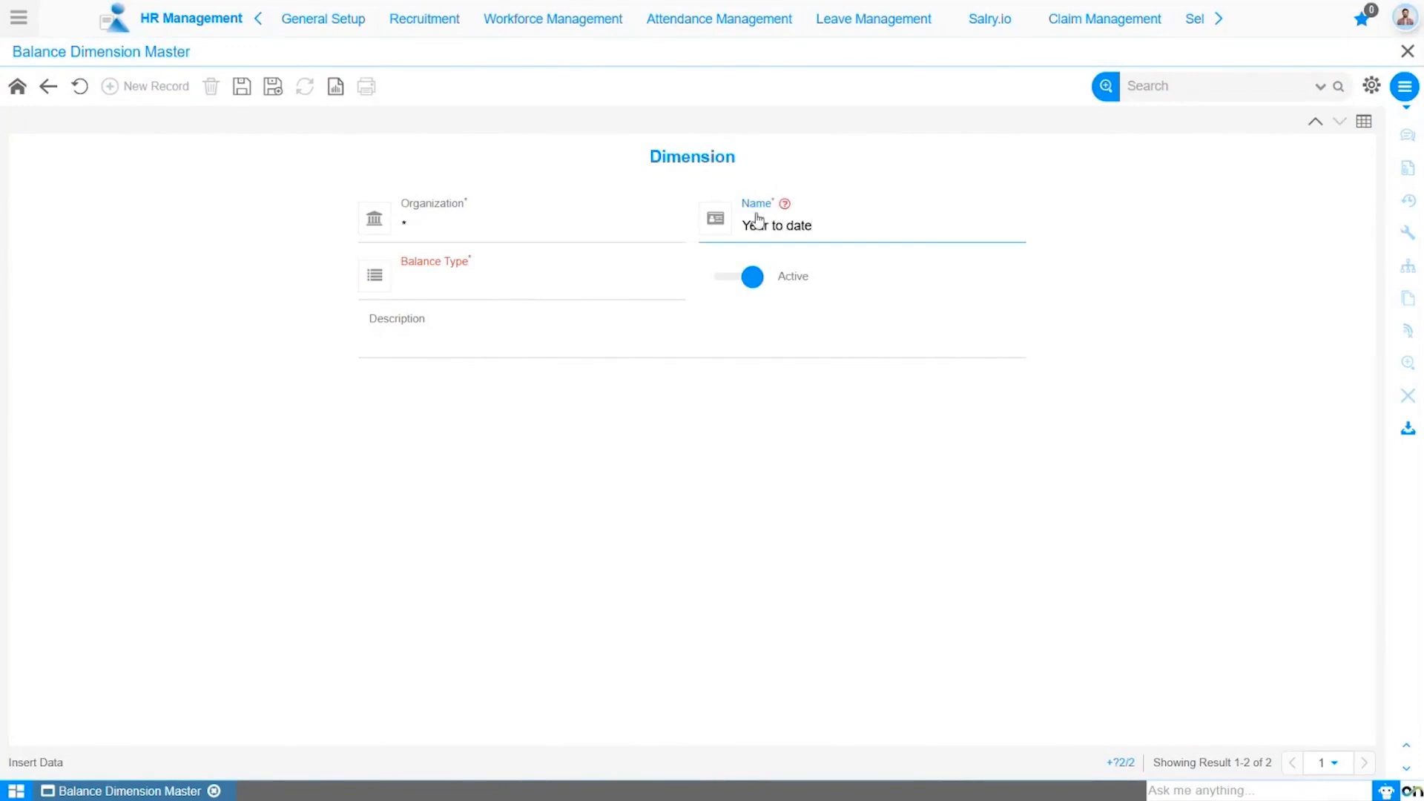
pyautogui.click(598, 292)
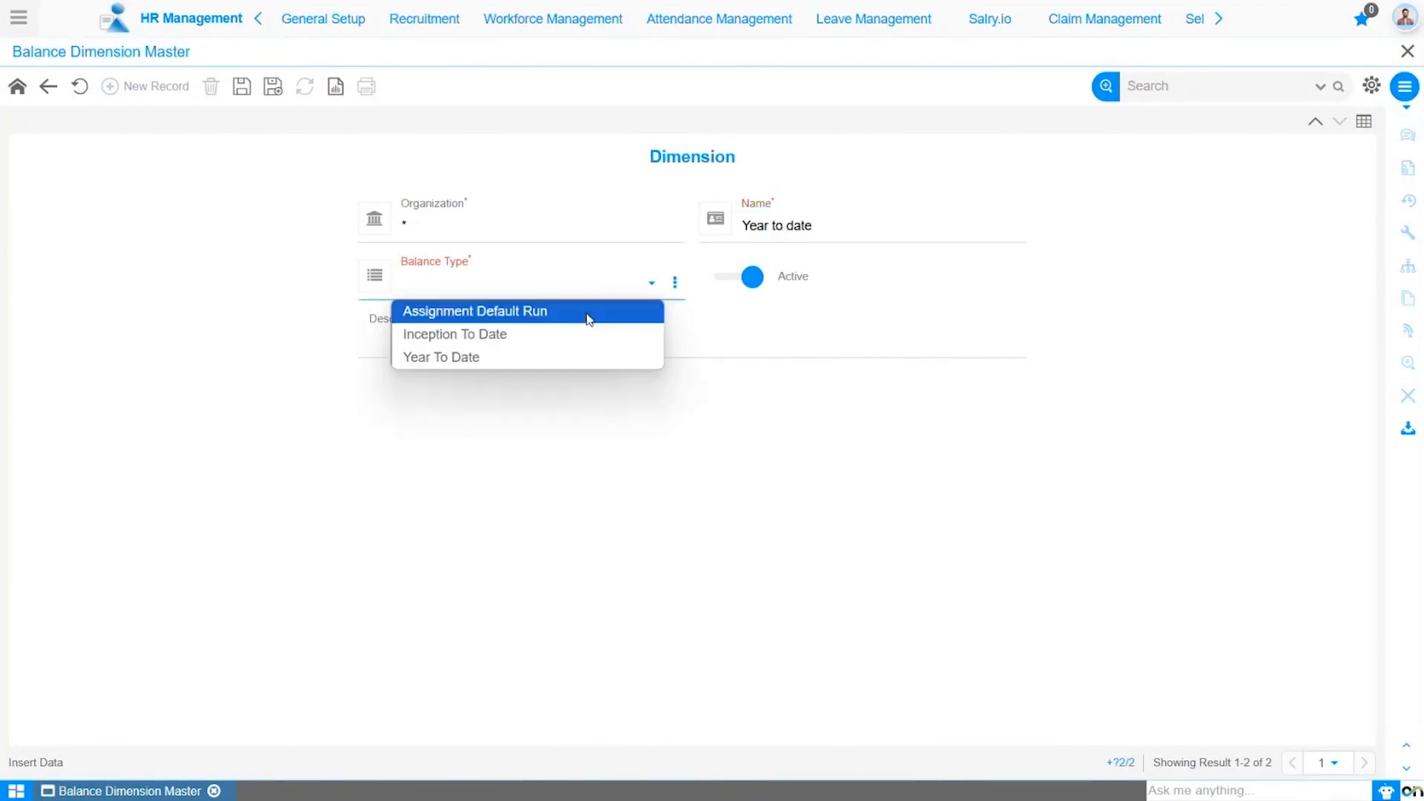
pyautogui.click(575, 356)
pyautogui.click(240, 91)
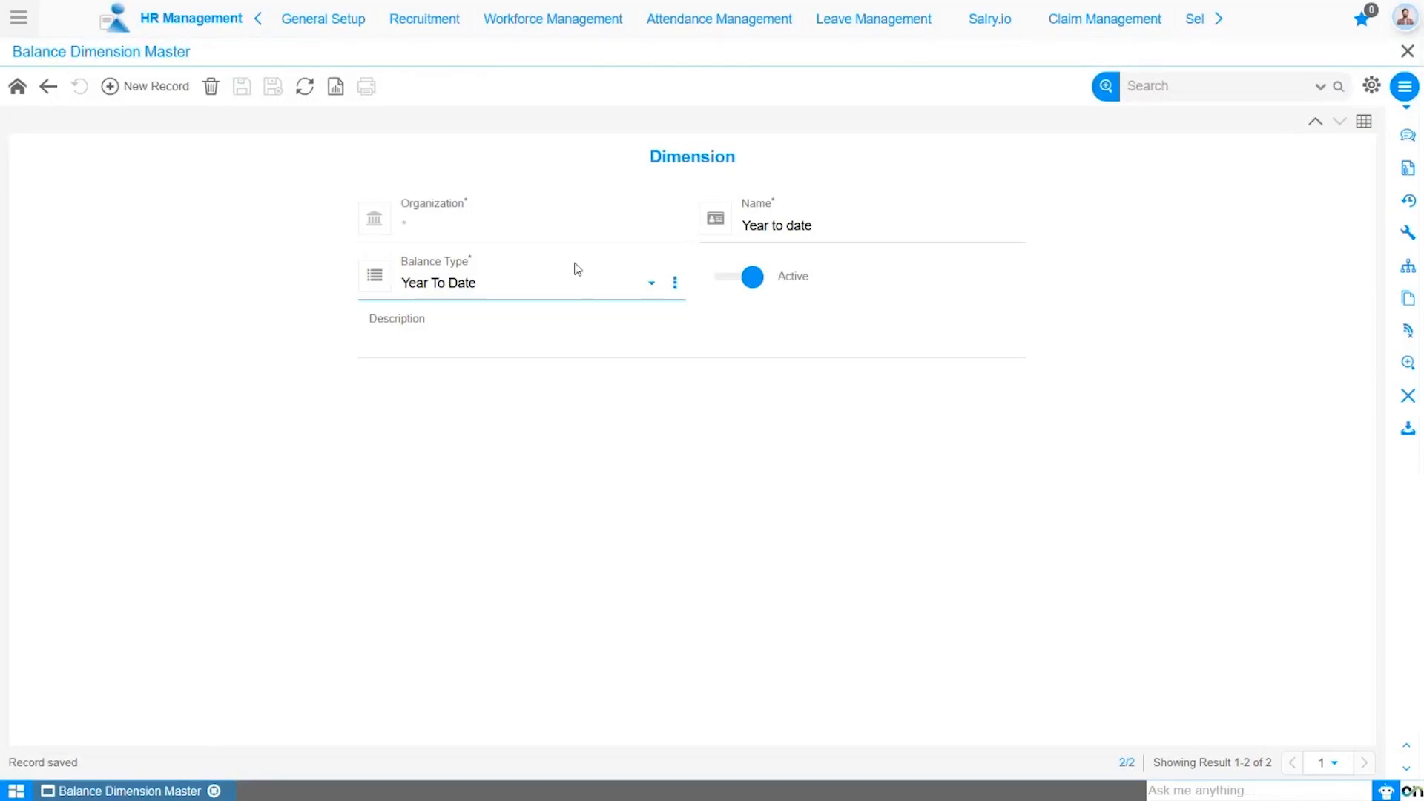
# Step: Create and save a dimension named "Inception to Date" with balance type Inception To Date, and show all dimension records in a grid
pyautogui.click(149, 87)
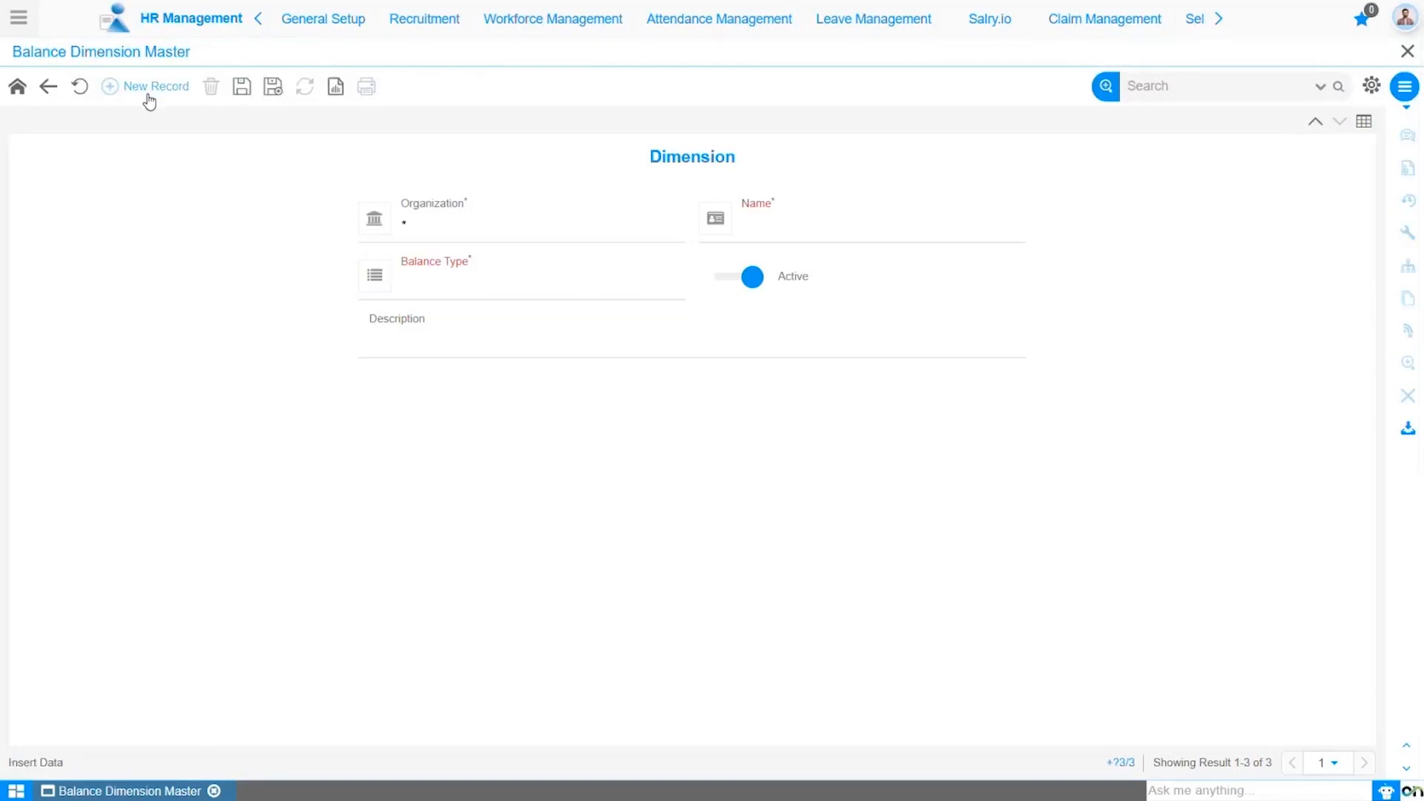
pyautogui.click(785, 221)
pyautogui.write('Inception to Date')
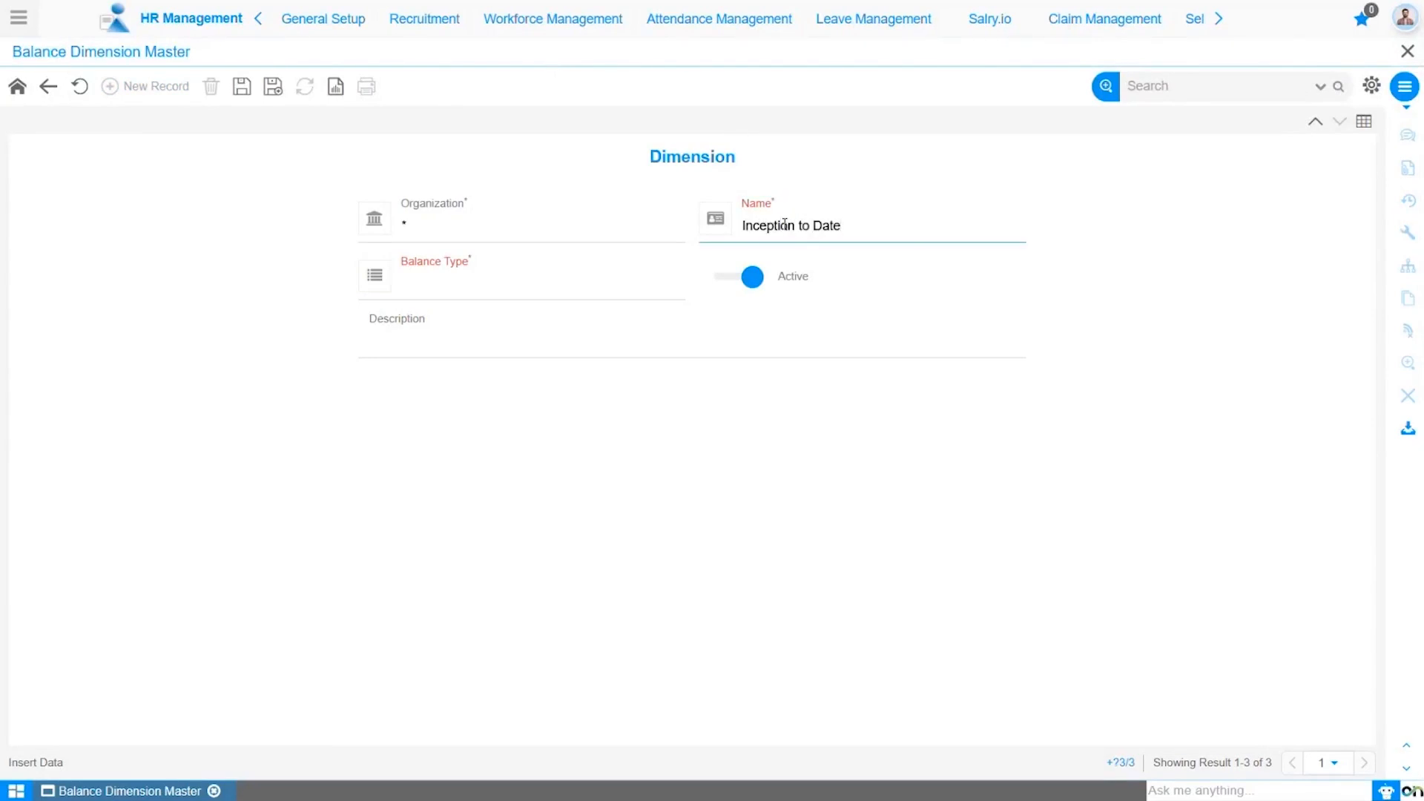
pyautogui.click(547, 284)
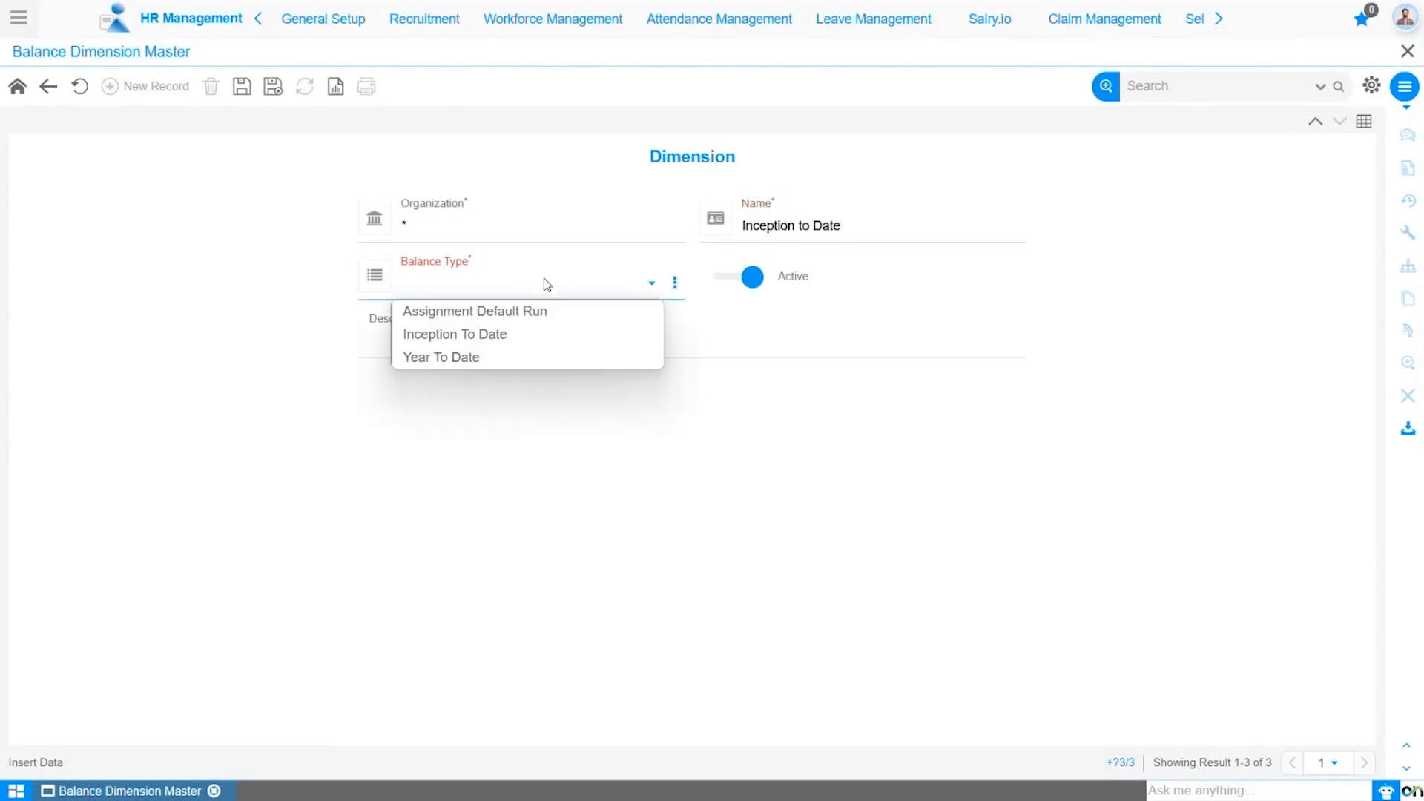
pyautogui.click(523, 338)
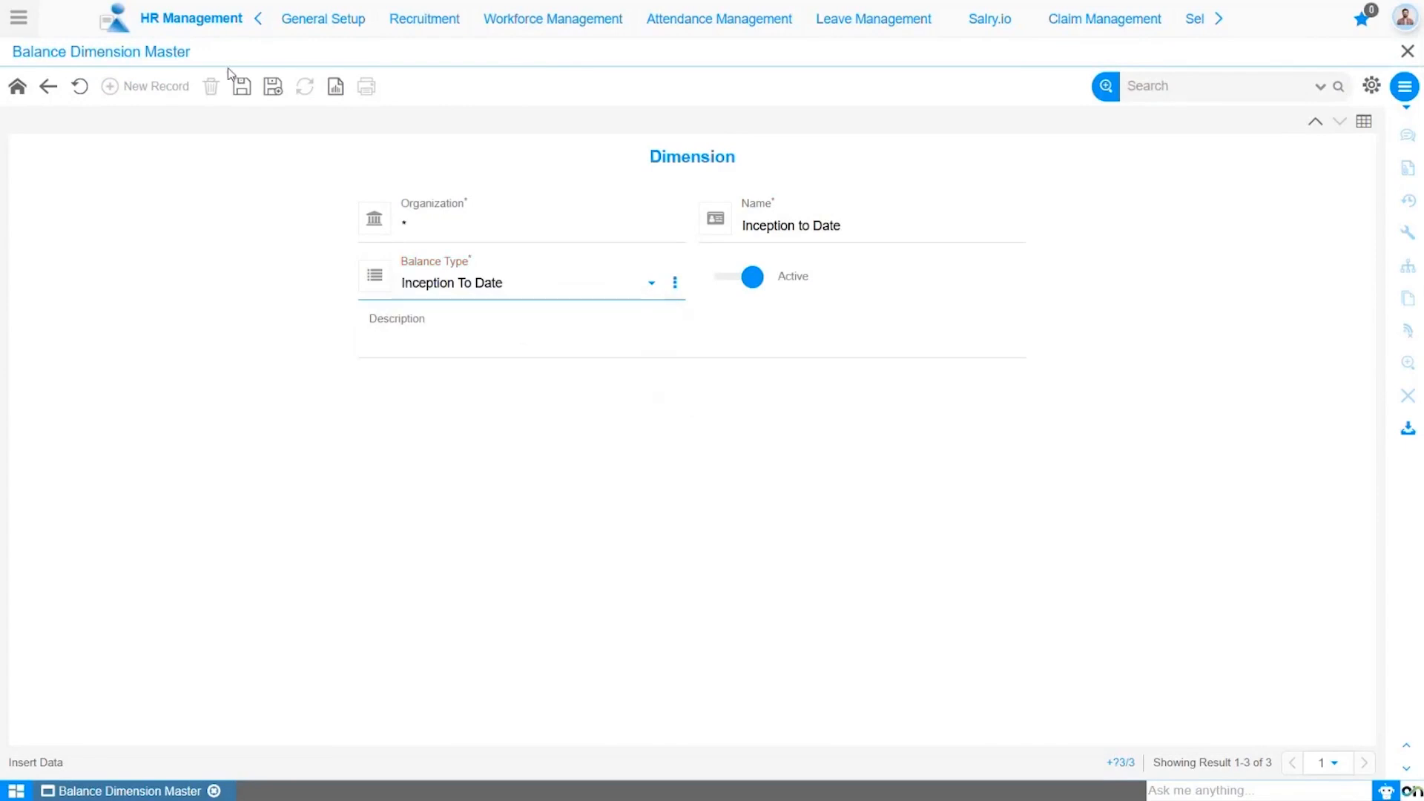
pyautogui.click(242, 87)
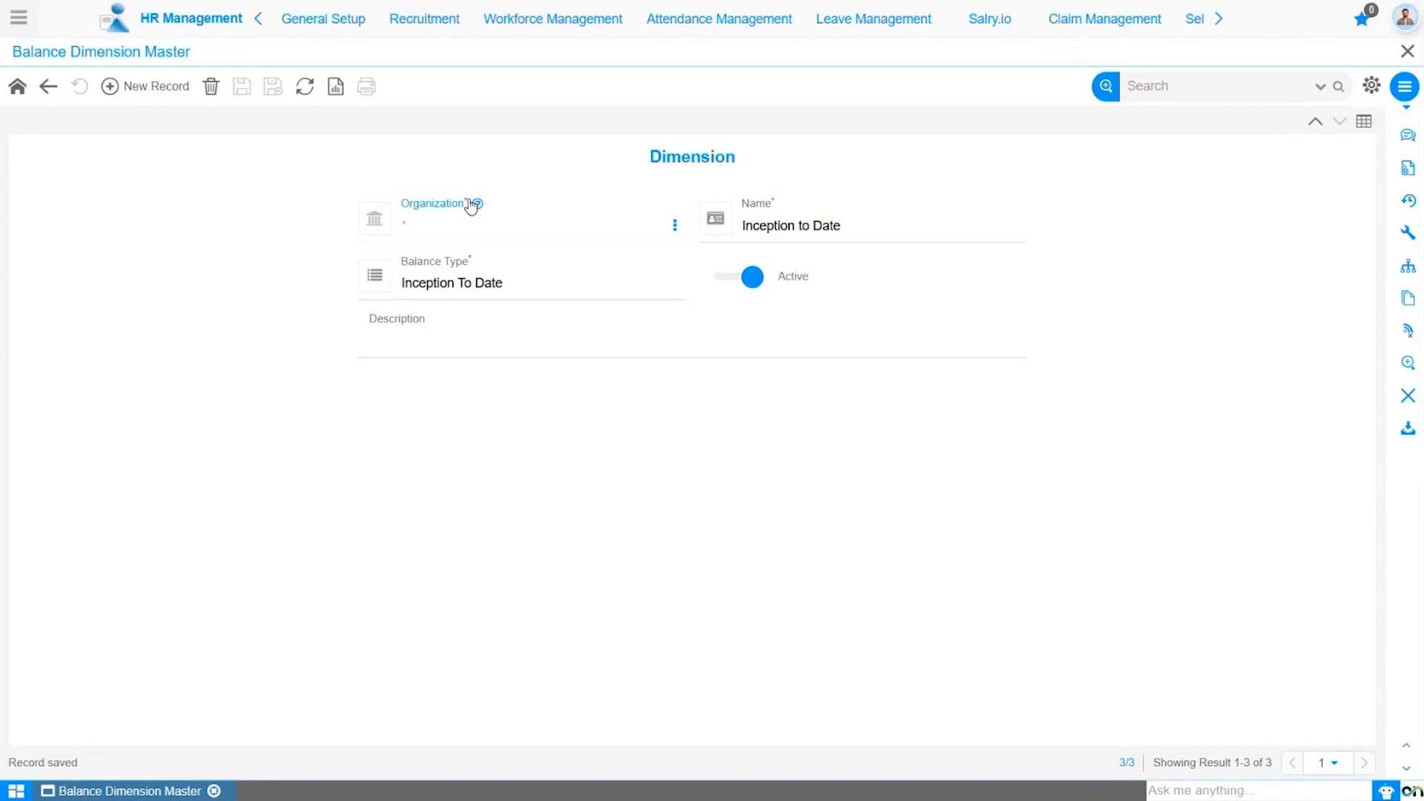
pyautogui.moveTo(475, 208)
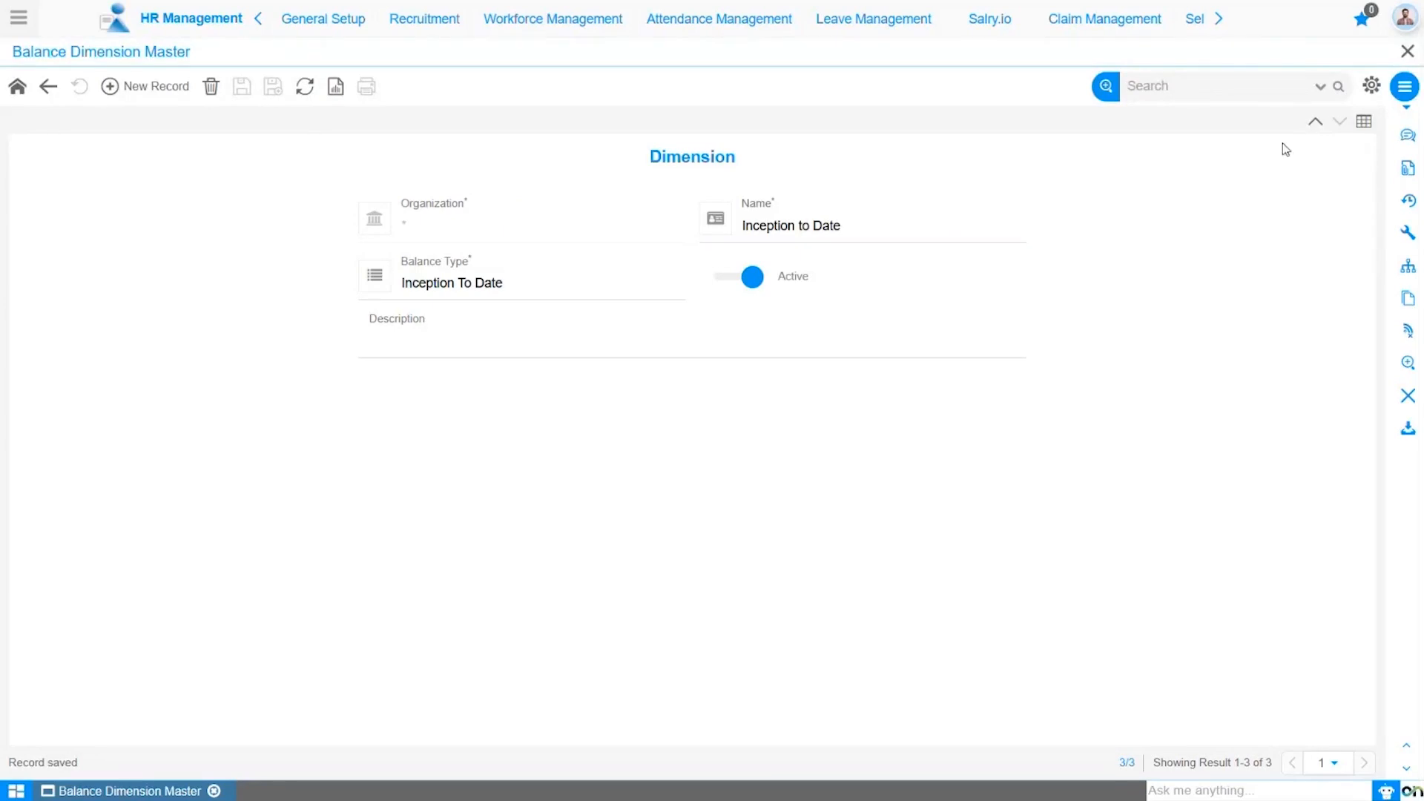
pyautogui.click(1363, 128)
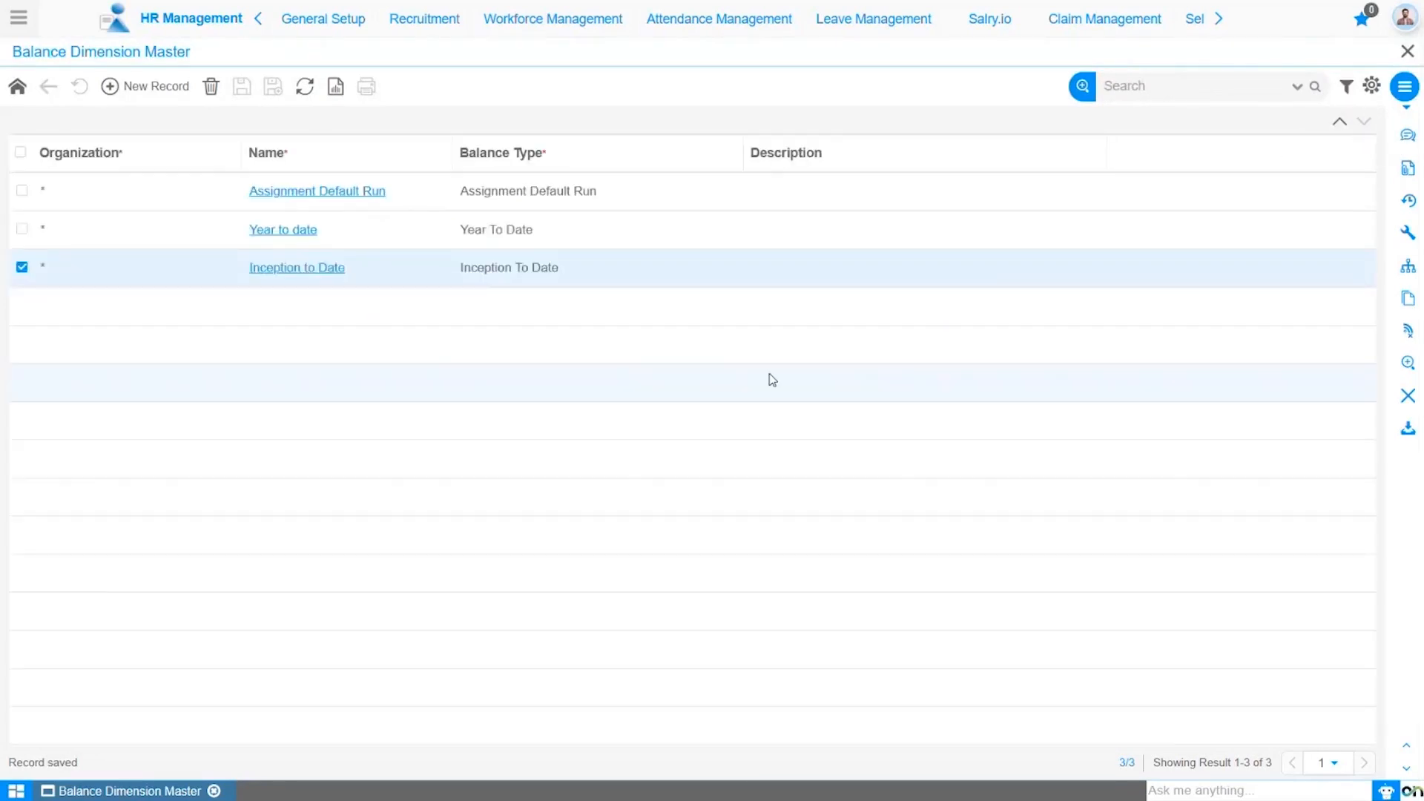